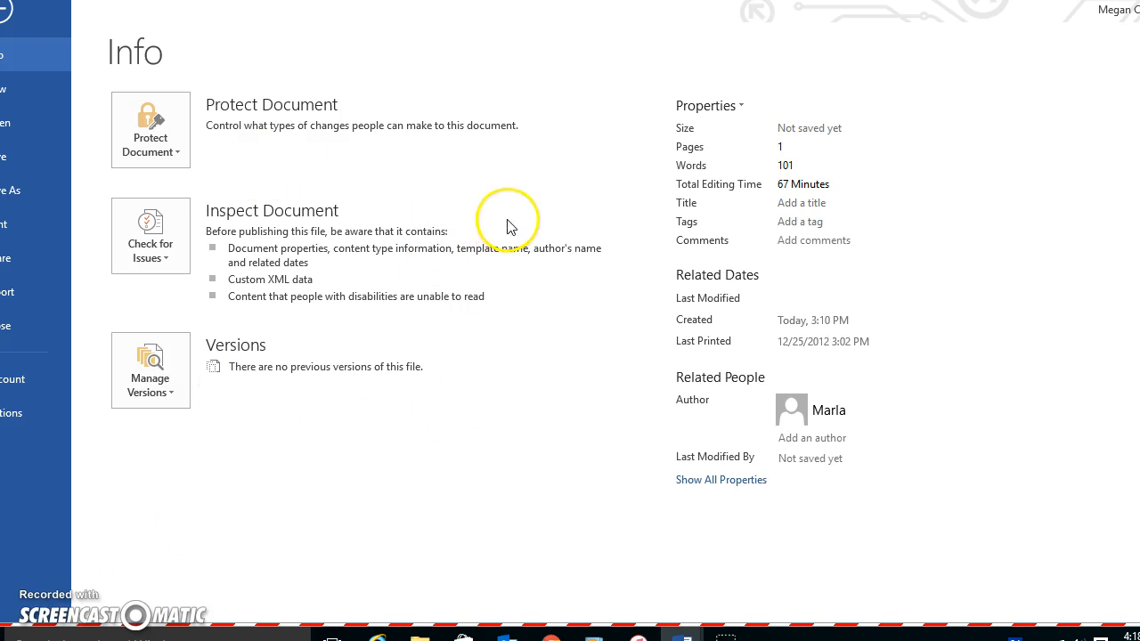
Create a new document from the Event flyer template.
click(9, 101)
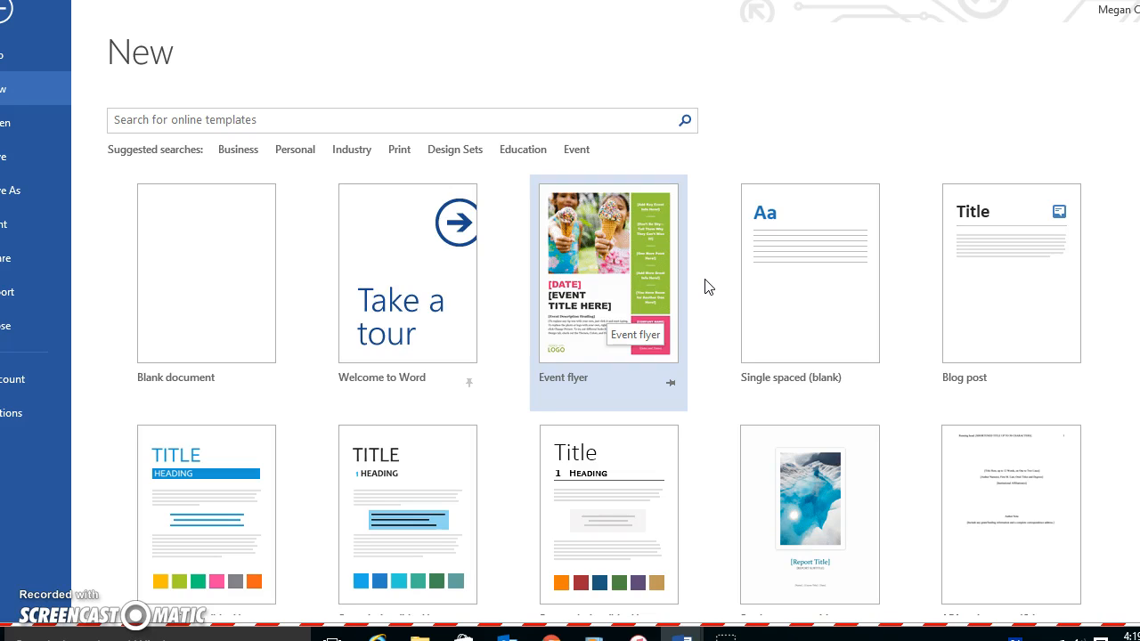
click(663, 246)
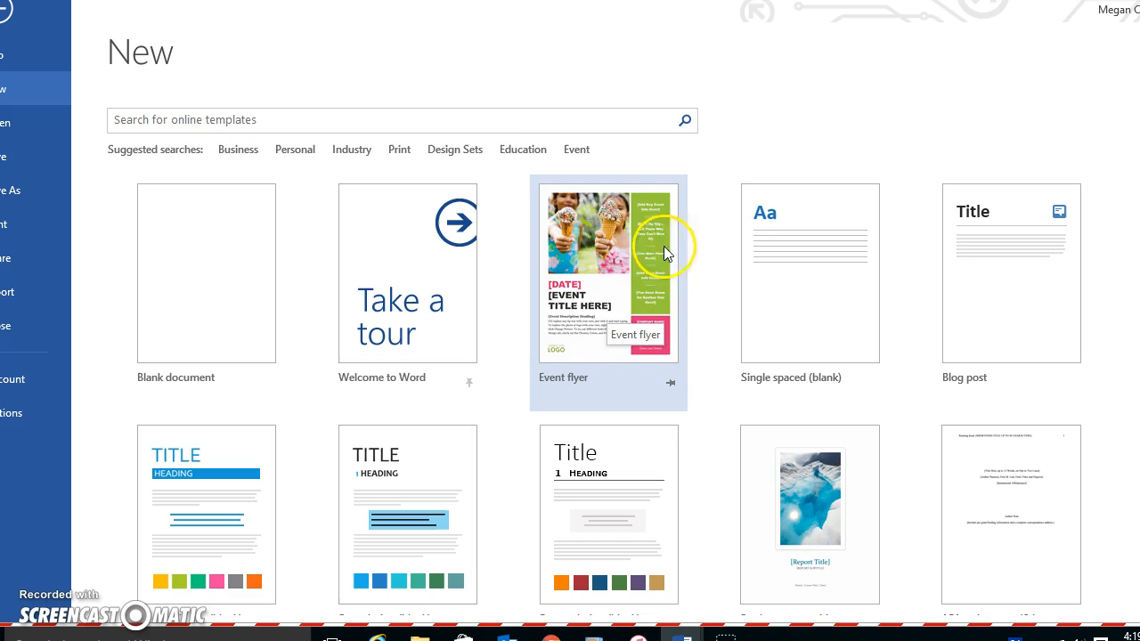
click(599, 233)
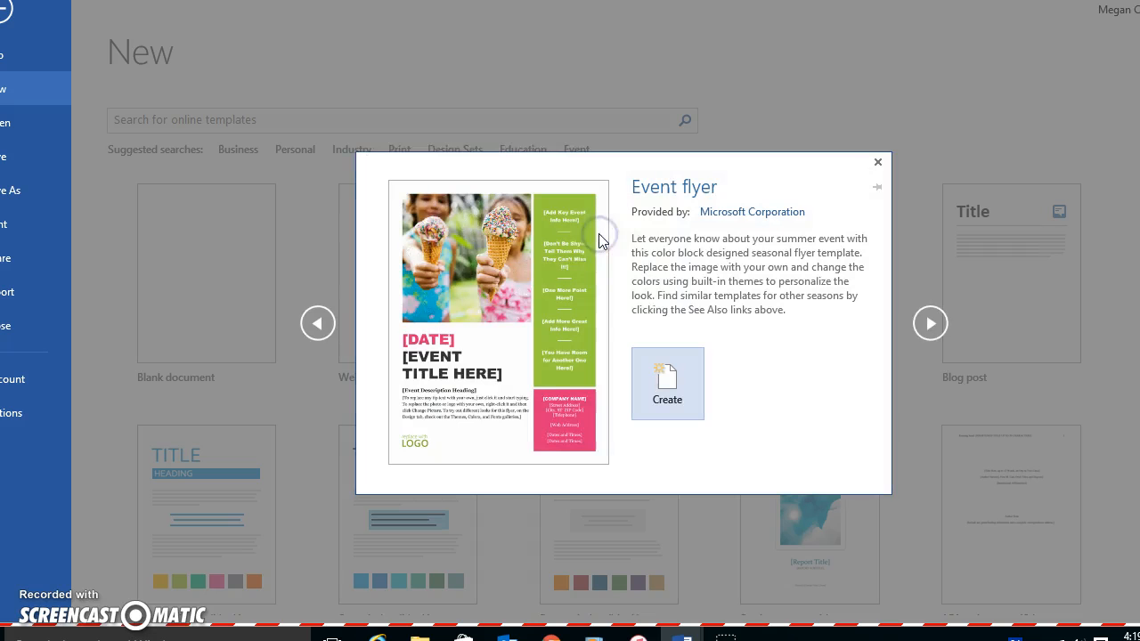
click(654, 367)
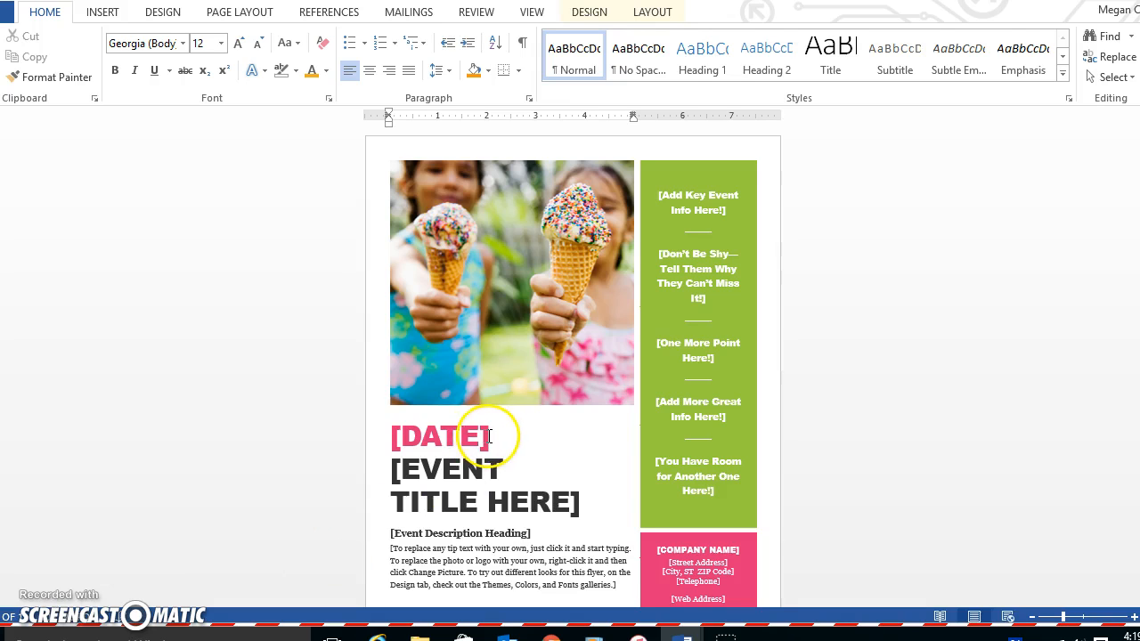
Replace the [DATE] placeholder below the photo with 10/31/15.
drag(489, 436, 397, 438)
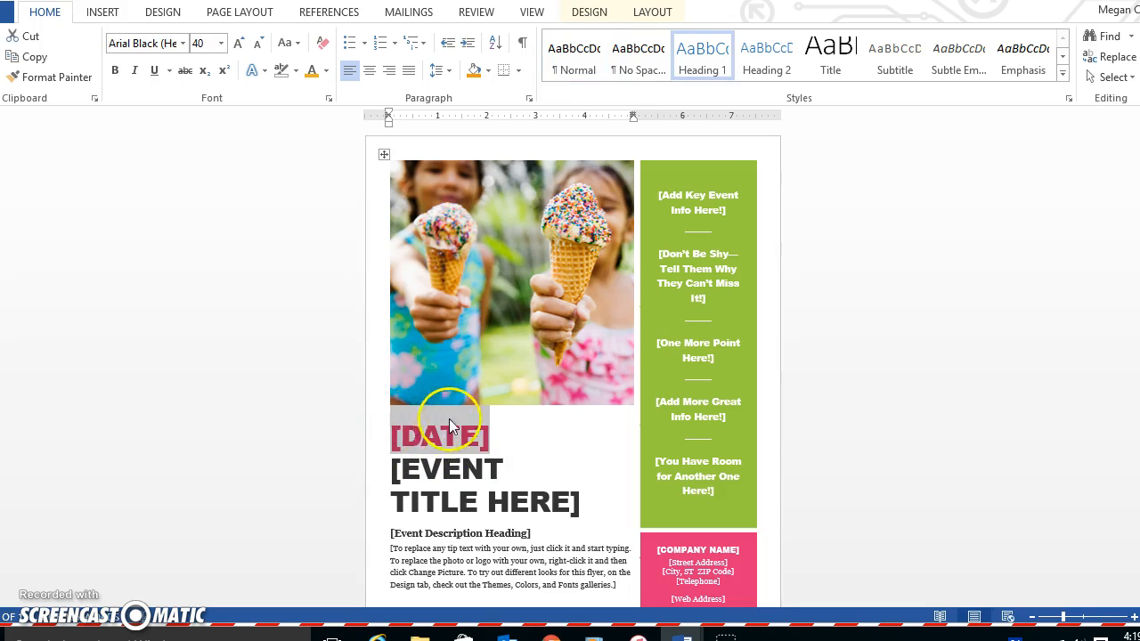
text(MEGAN'S)
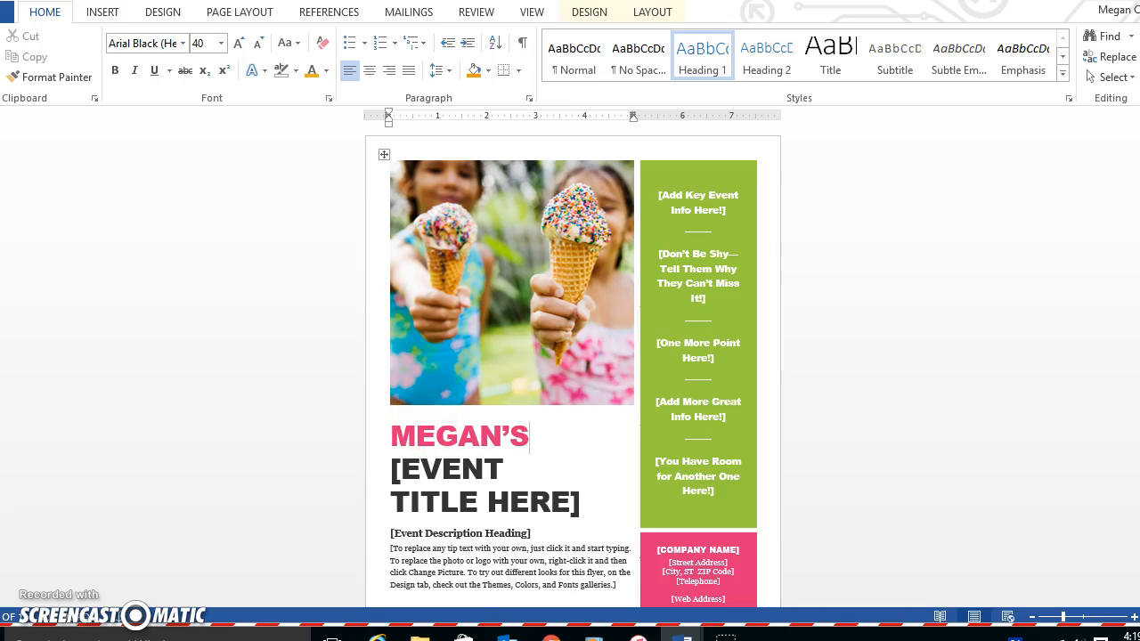
key(BackSpace)
key(BackSpace)
key(BackSpace)
key(BackSpace)
key(BackSpace)
key(BackSpace)
key(BackSpace)
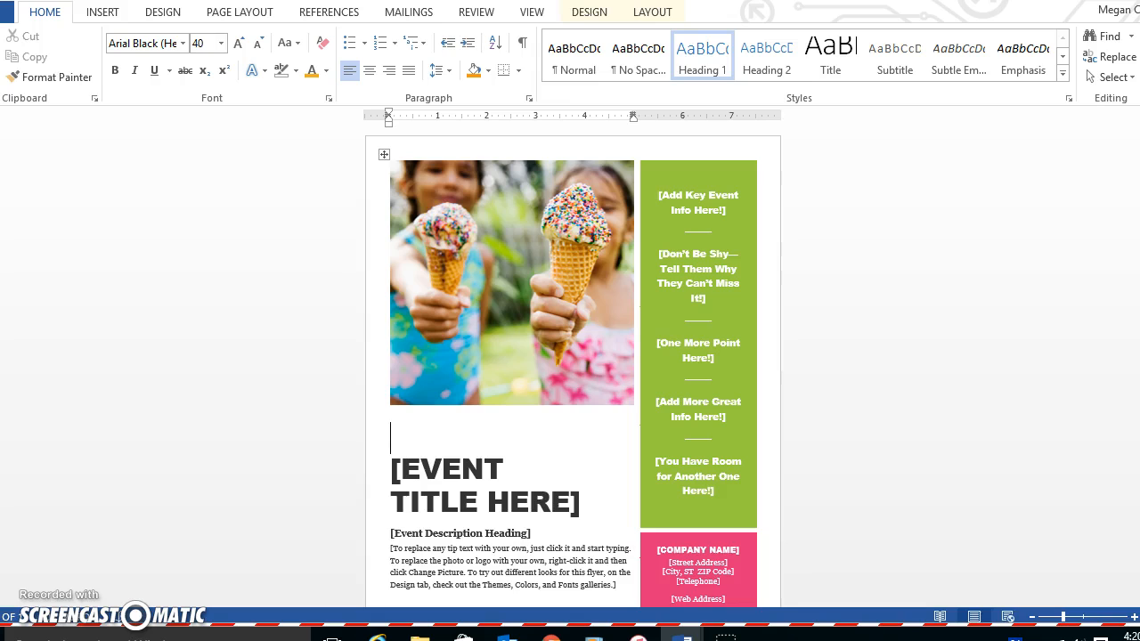
text(10/31/)
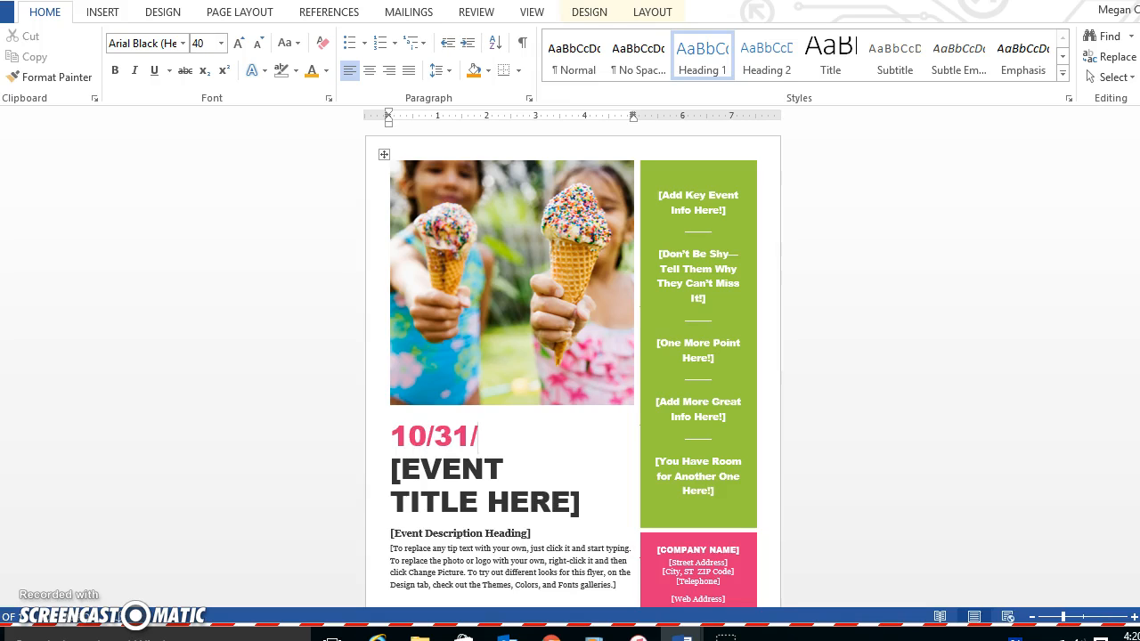
text(15)
Replace the event title placeholder with the host's first name in capital possessive form followed by SCARE PARTY.
click(395, 470)
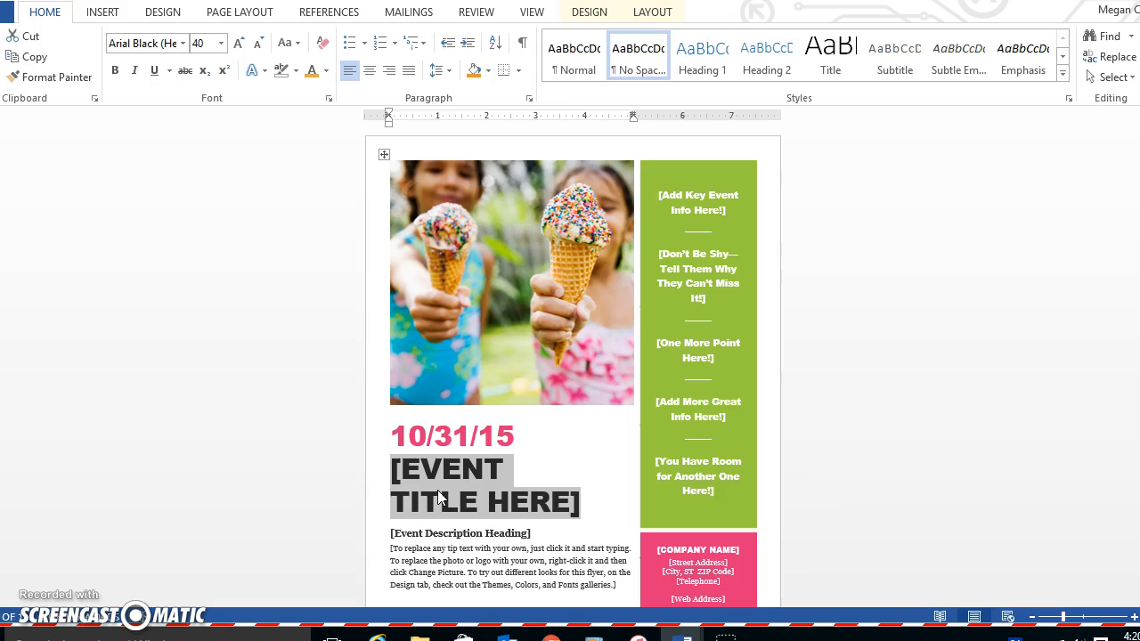
text(EMGAN)
key(BackSpace)
key(BackSpace)
key(BackSpace)
key(BackSpace)
key(BackSpace)
text(M)
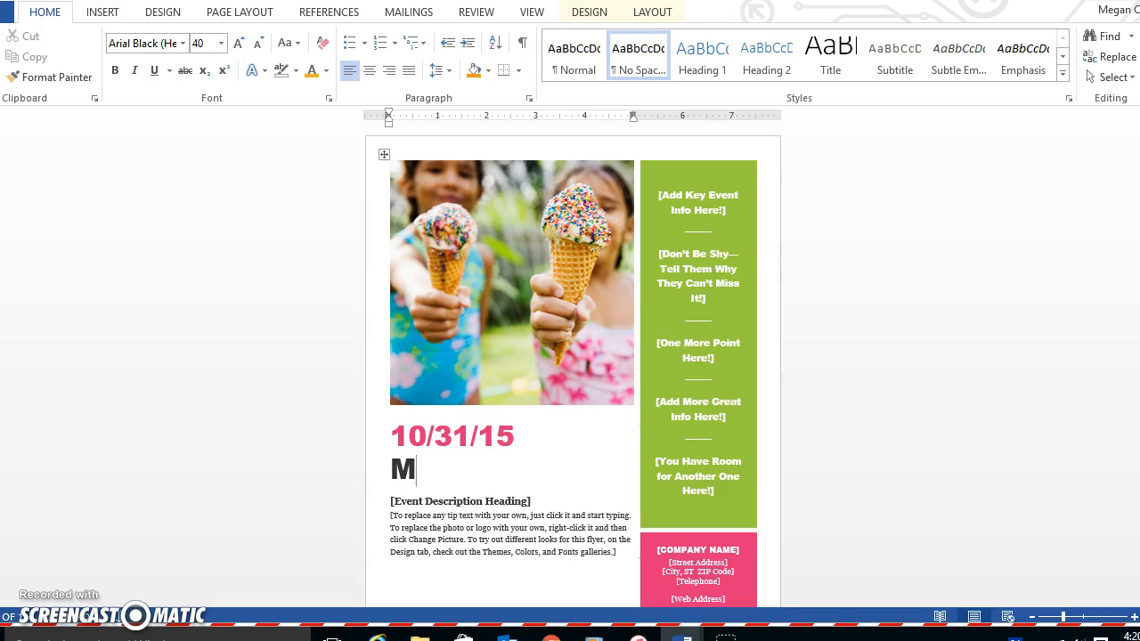
text(EGAN'S SCARE )
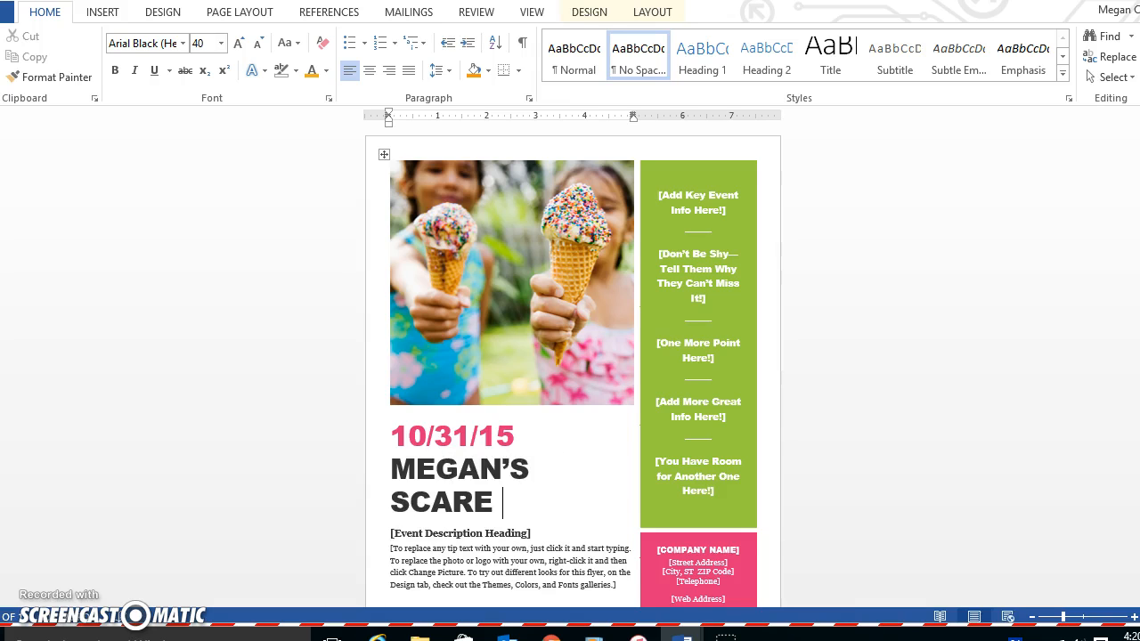
text(PARTY)
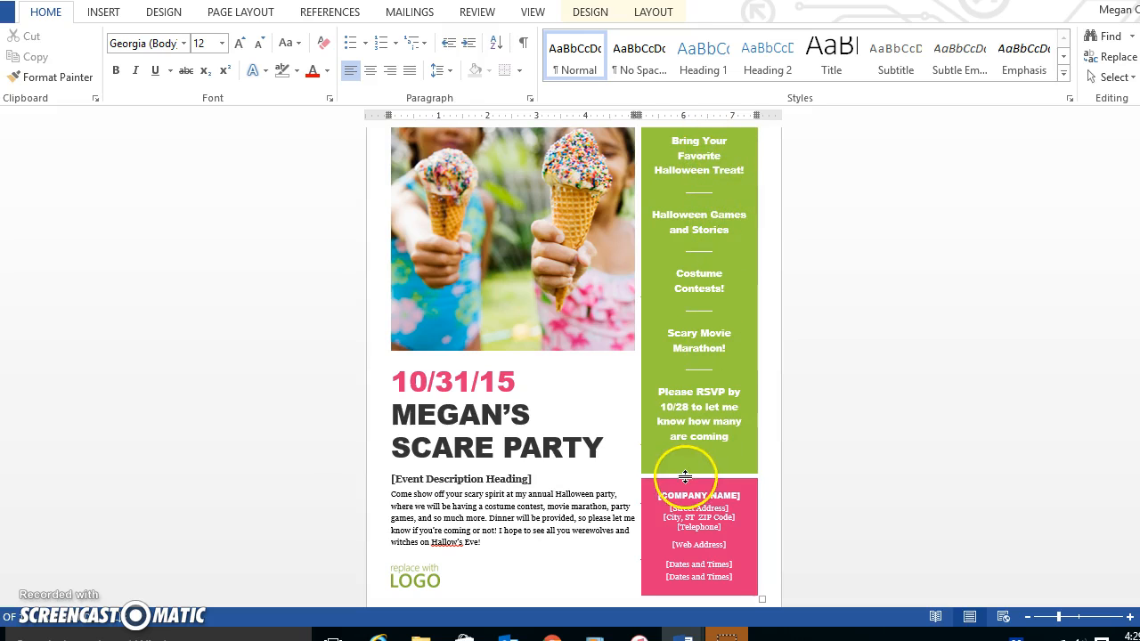
Replace the event description heading placeholder with "Halloween Party!!!".
click(533, 479)
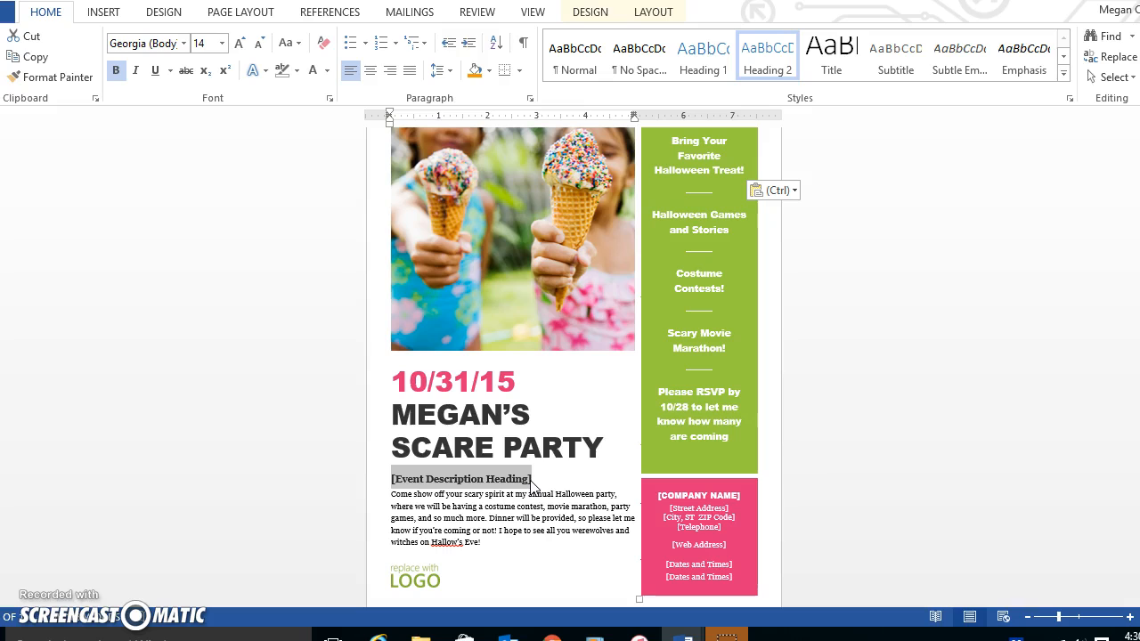
text(Hallo)
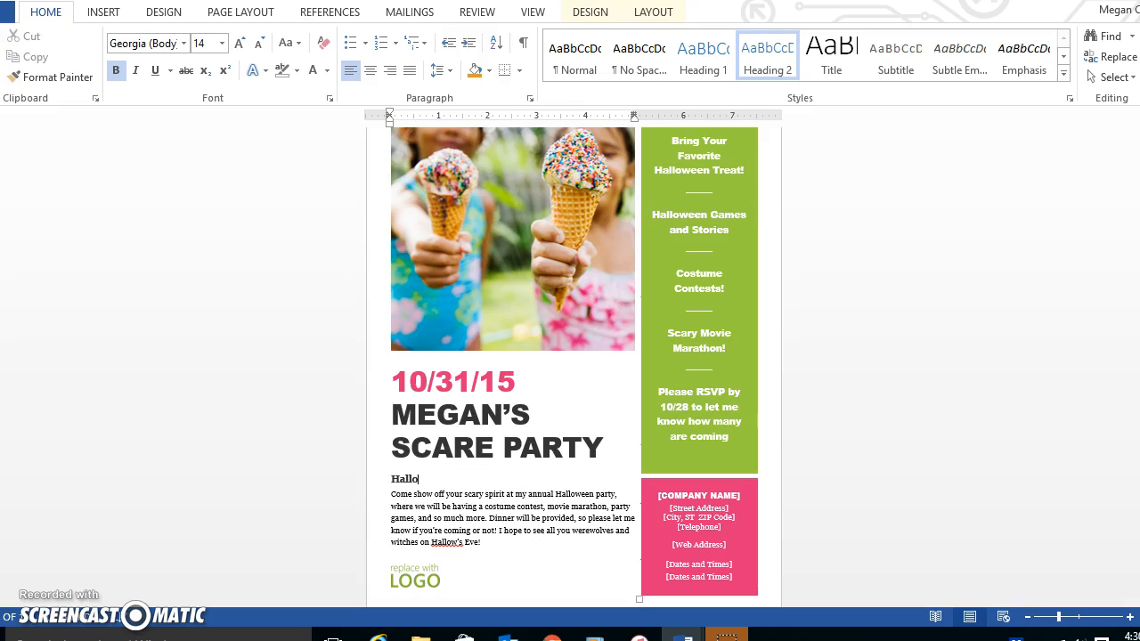
text(ween Party!!!)
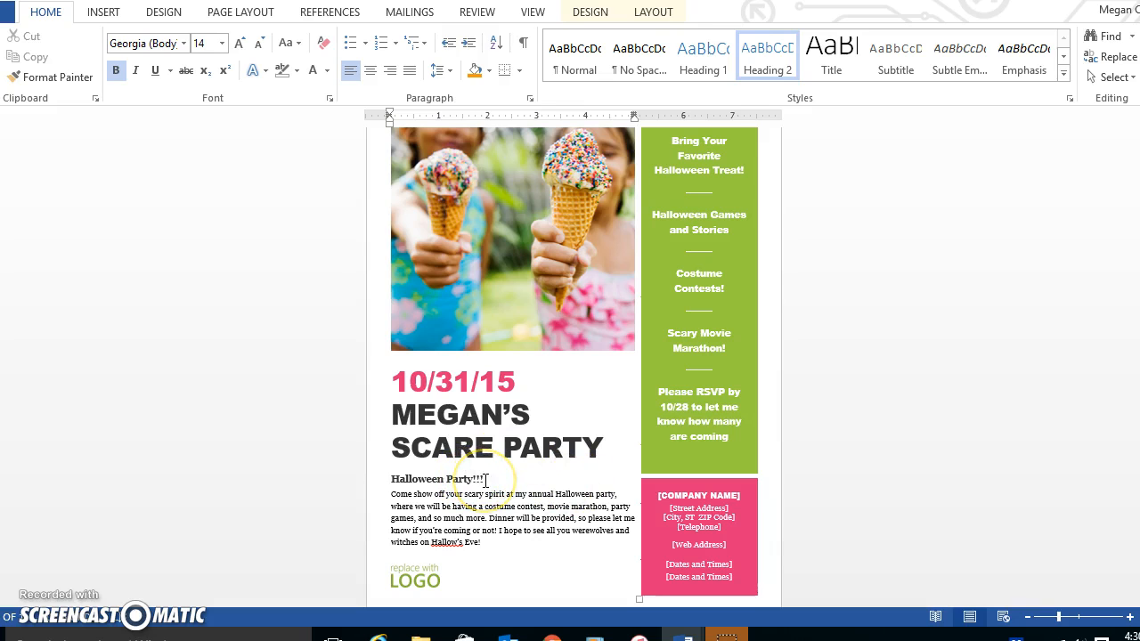
Italicize the "Halloween Party!!!" heading.
drag(486, 481, 425, 486)
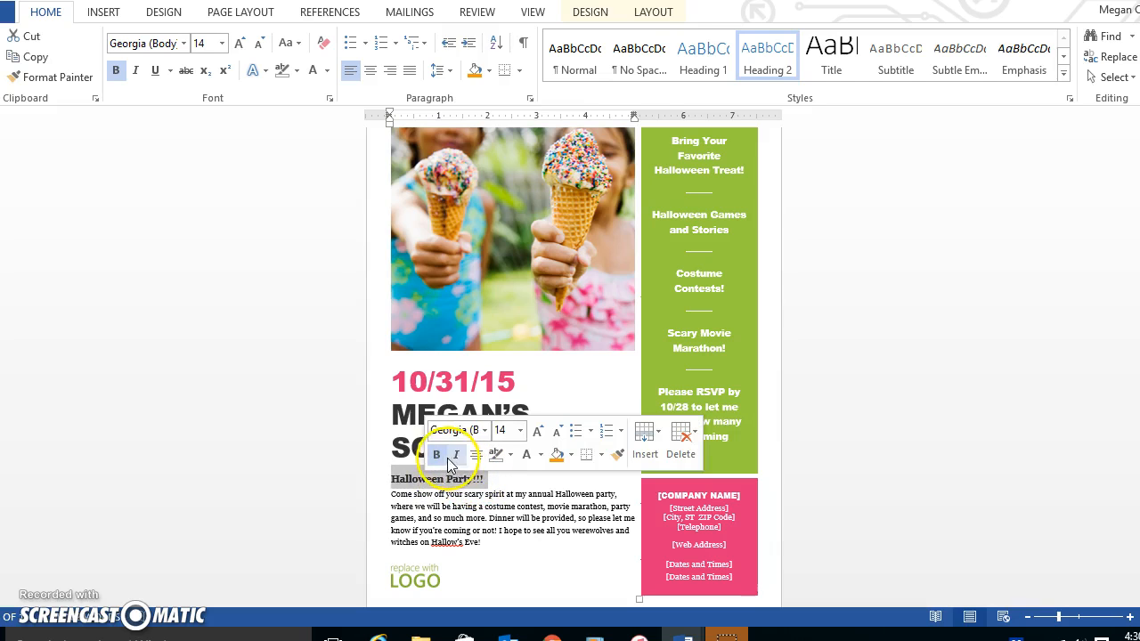
click(437, 455)
click(437, 455)
click(453, 456)
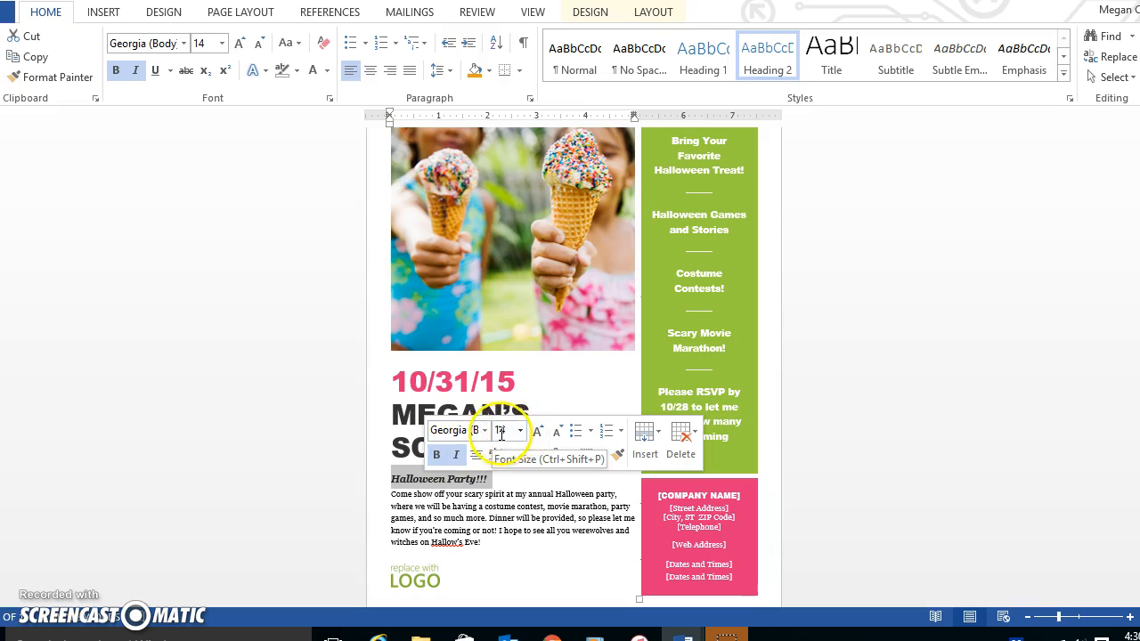
click(486, 431)
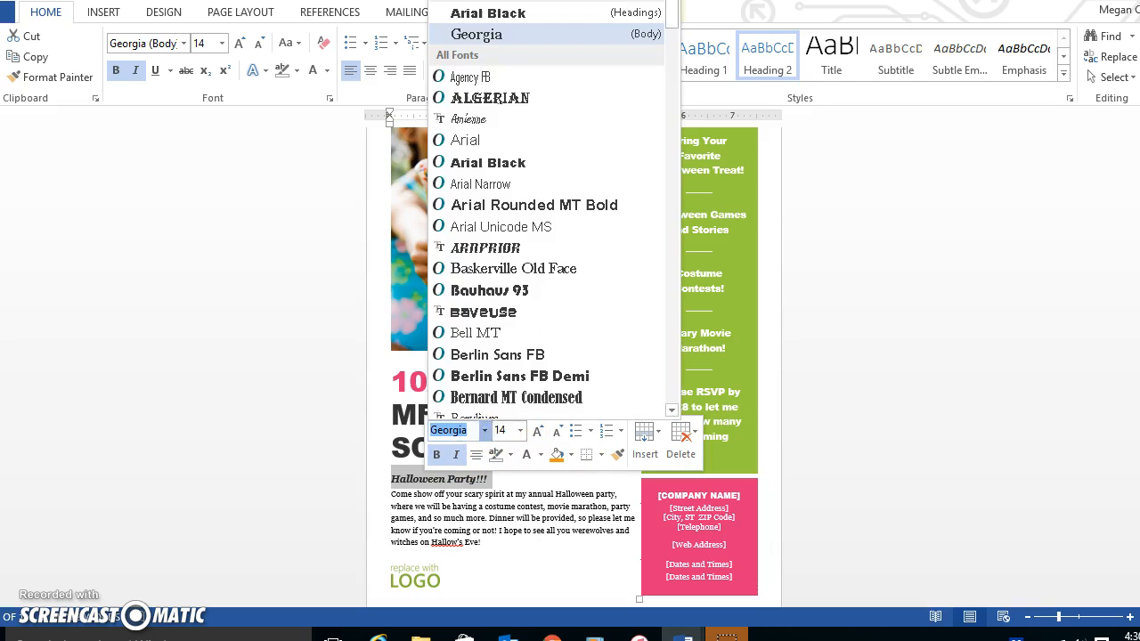
click(486, 432)
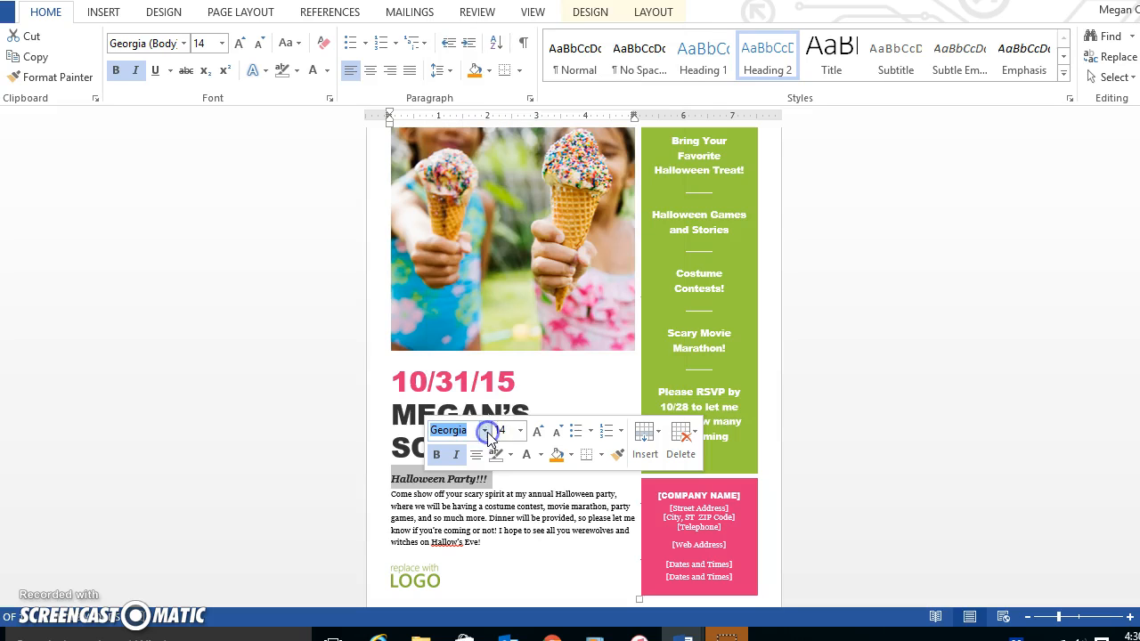
click(580, 377)
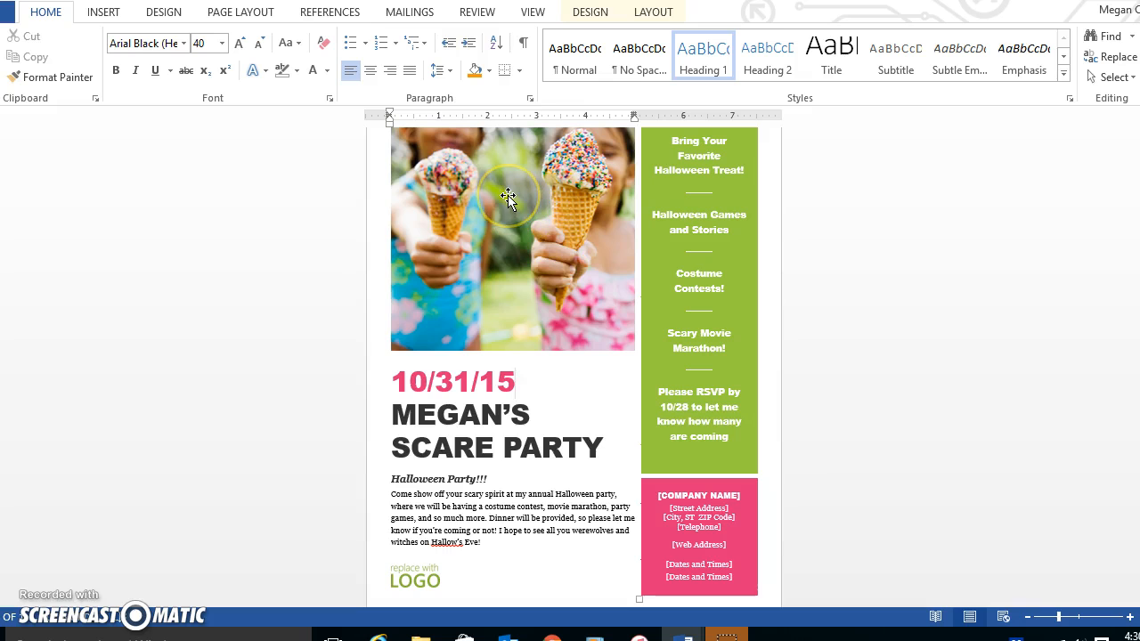
Start changing the flyer's ice cream photo and search Bing images for "Halloween".
scroll(574, 365, up, 1)
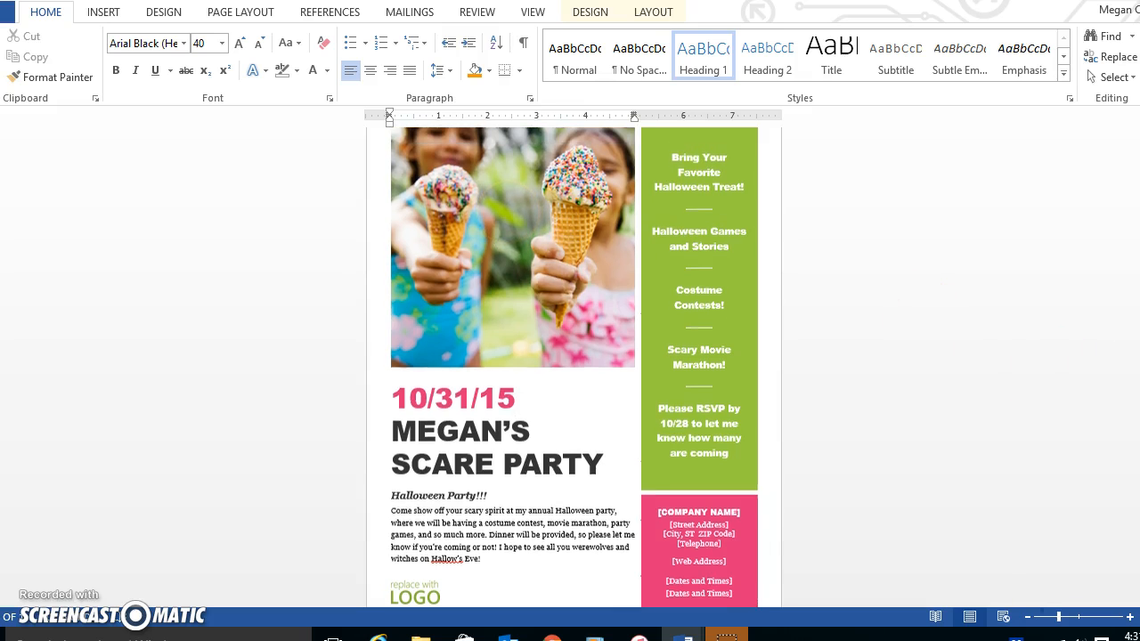
right_click(532, 251)
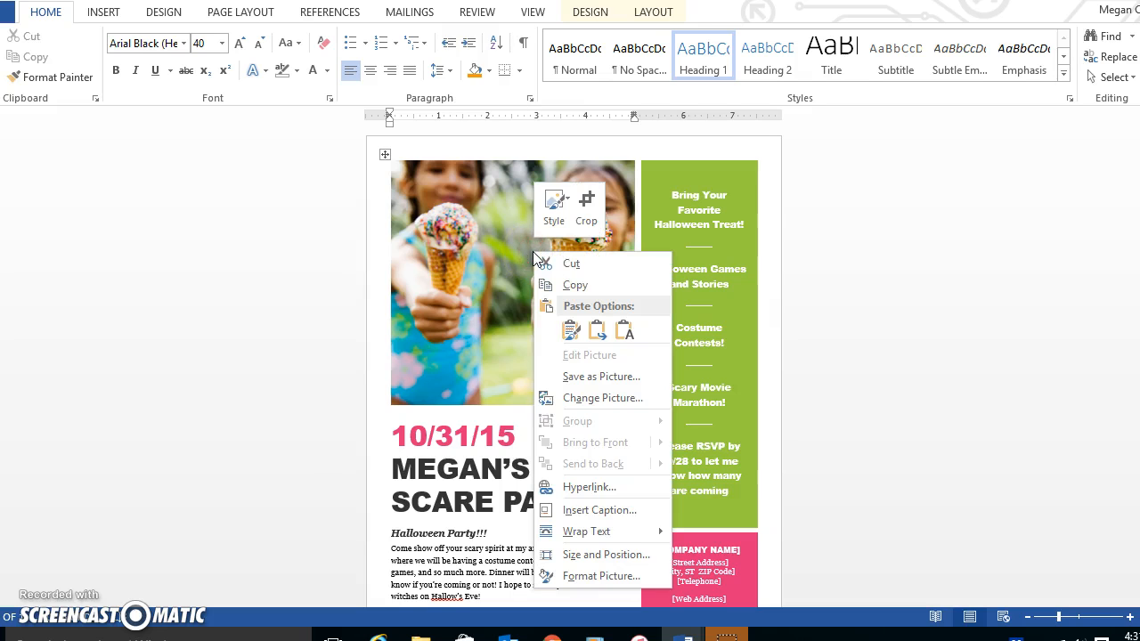
click(576, 398)
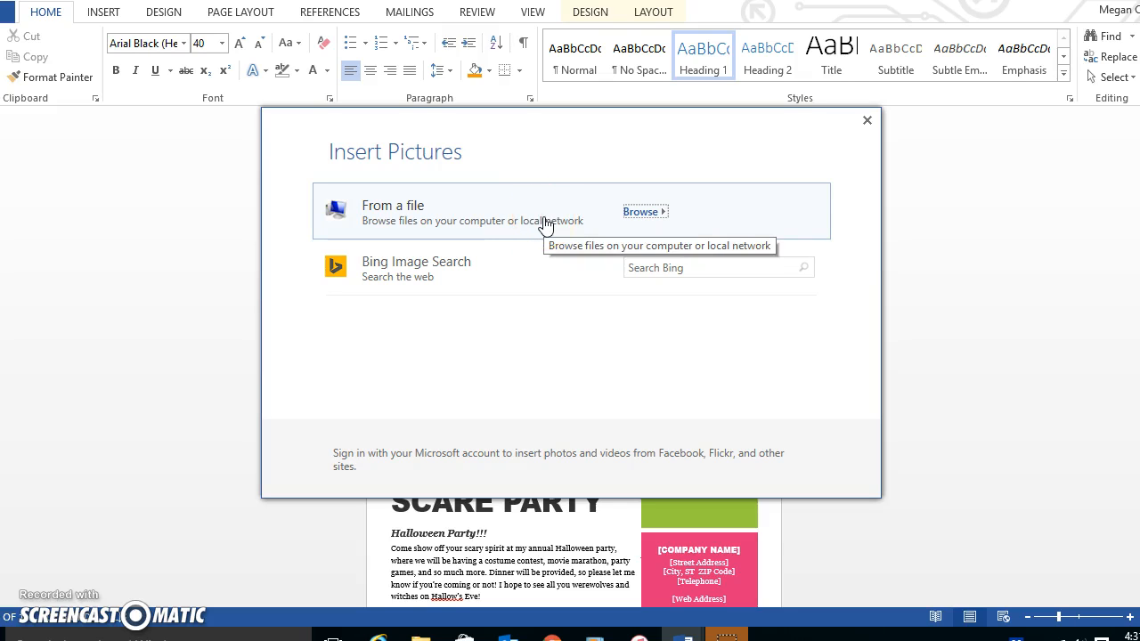
click(651, 267)
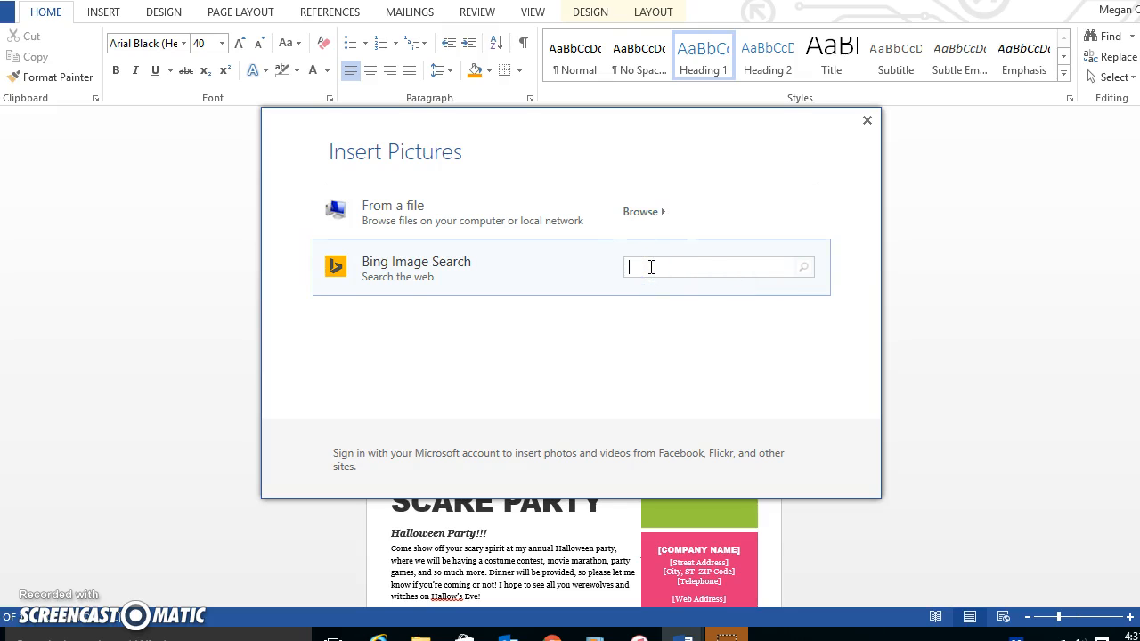
text(Halloween)
key(Return)
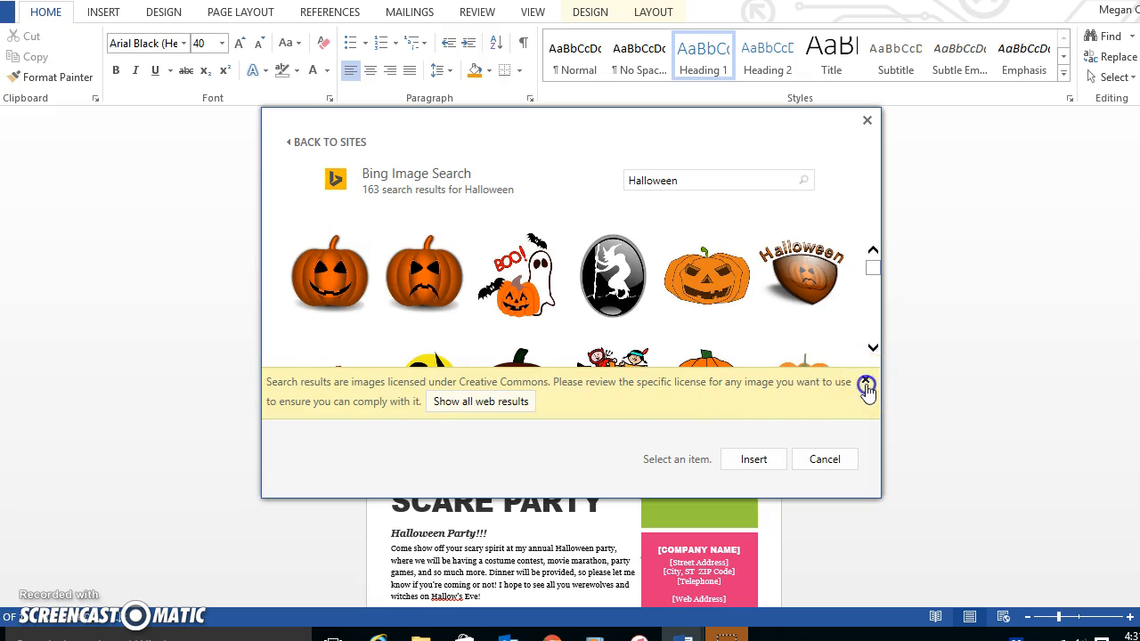
Insert the night-time haunted house image with three carved pumpkins from the search results as the flyer's main picture.
click(866, 385)
drag(873, 282, 877, 318)
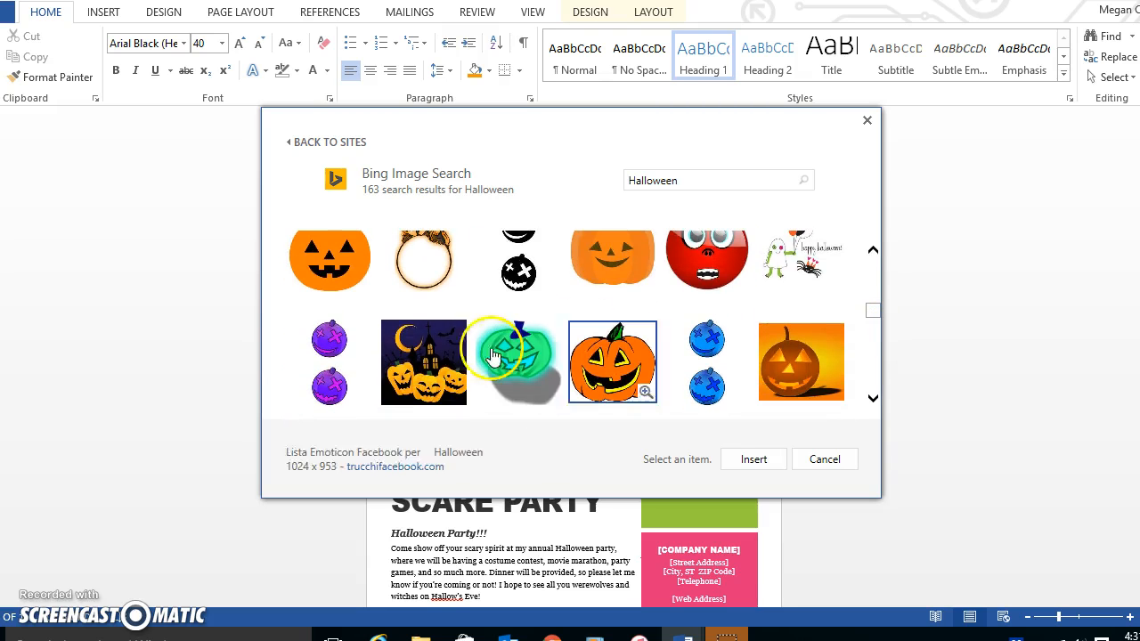
click(419, 348)
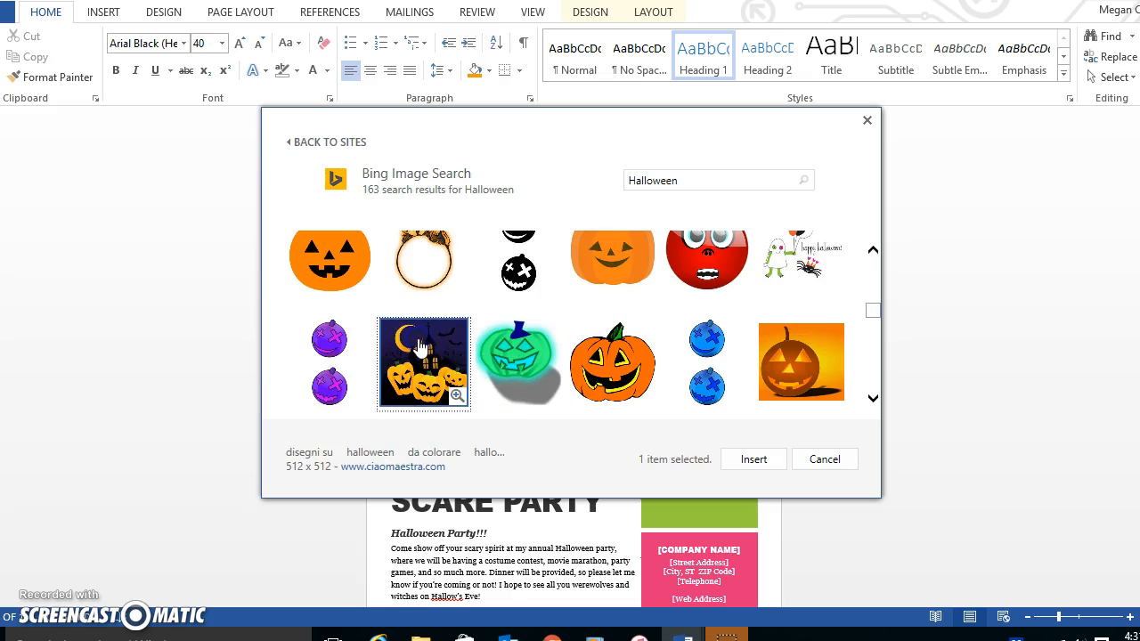
click(738, 459)
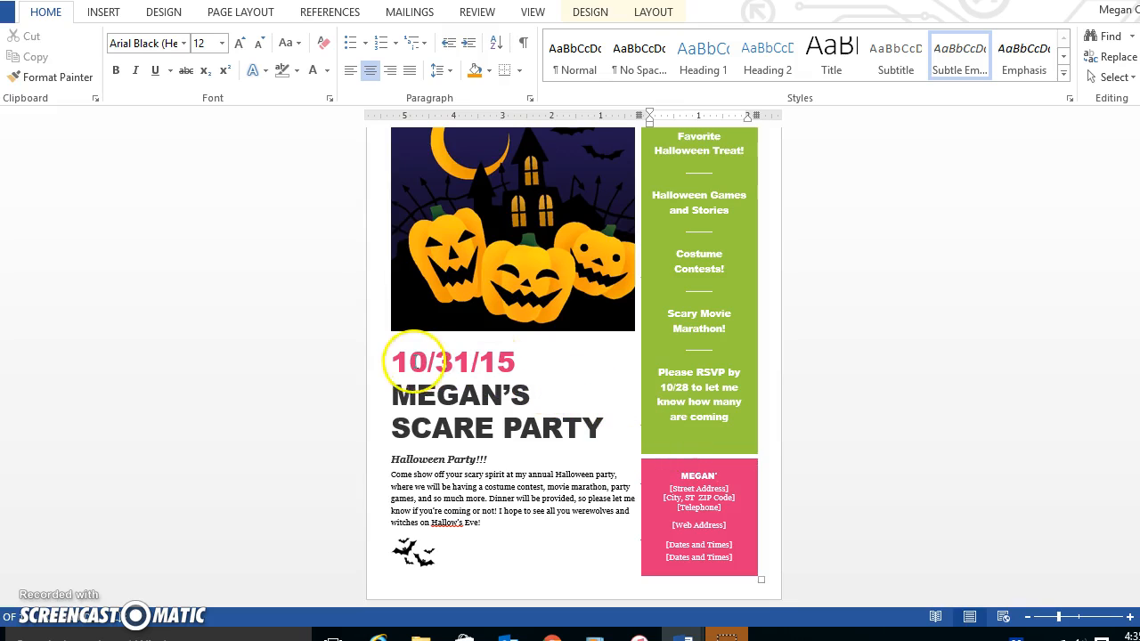
Change the font color of the 10/31/15 date line to the golden orange theme color.
drag(395, 364, 518, 369)
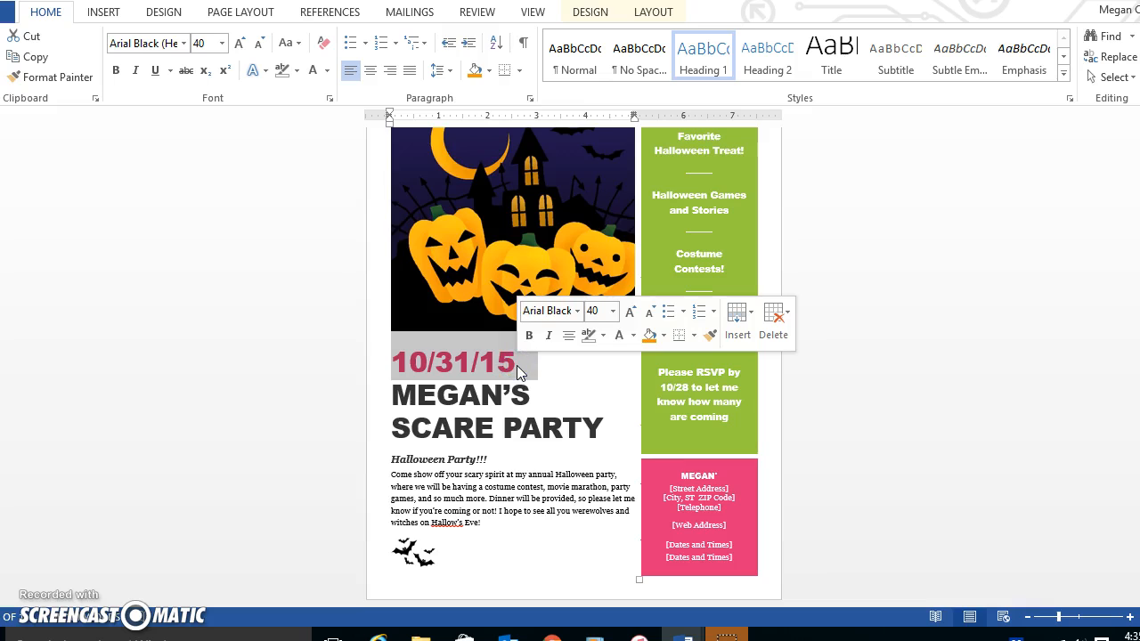
click(633, 336)
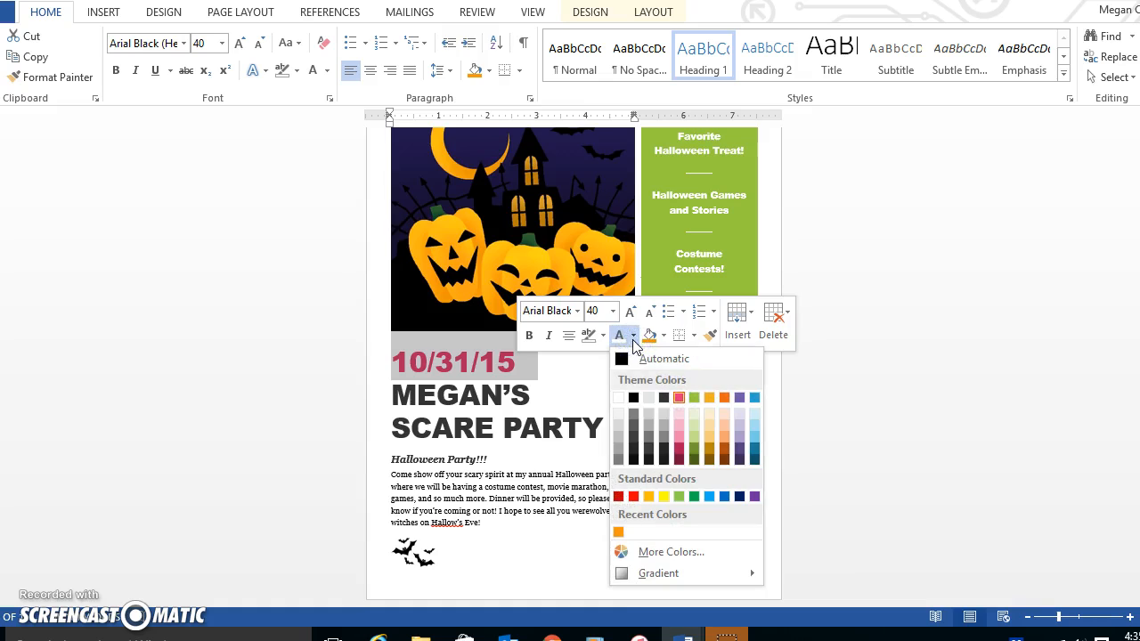
click(709, 401)
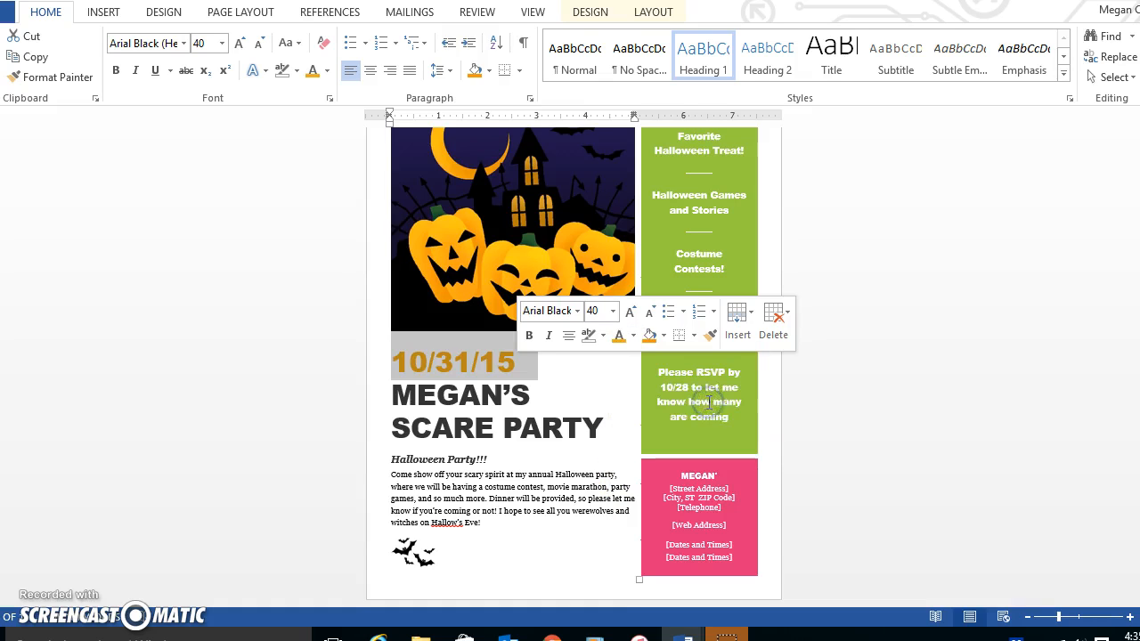
scroll(829, 308, up, 1)
click(749, 354)
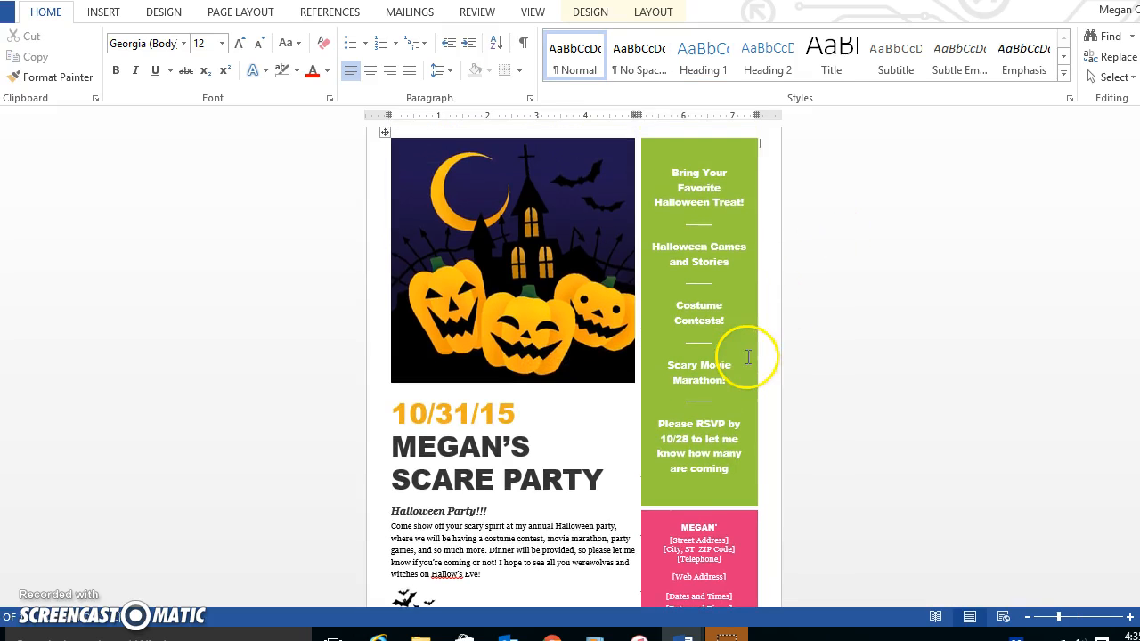
Shade both the green and the pink sidebar cells with the recently used orange.
scroll(893, 295, down, 1)
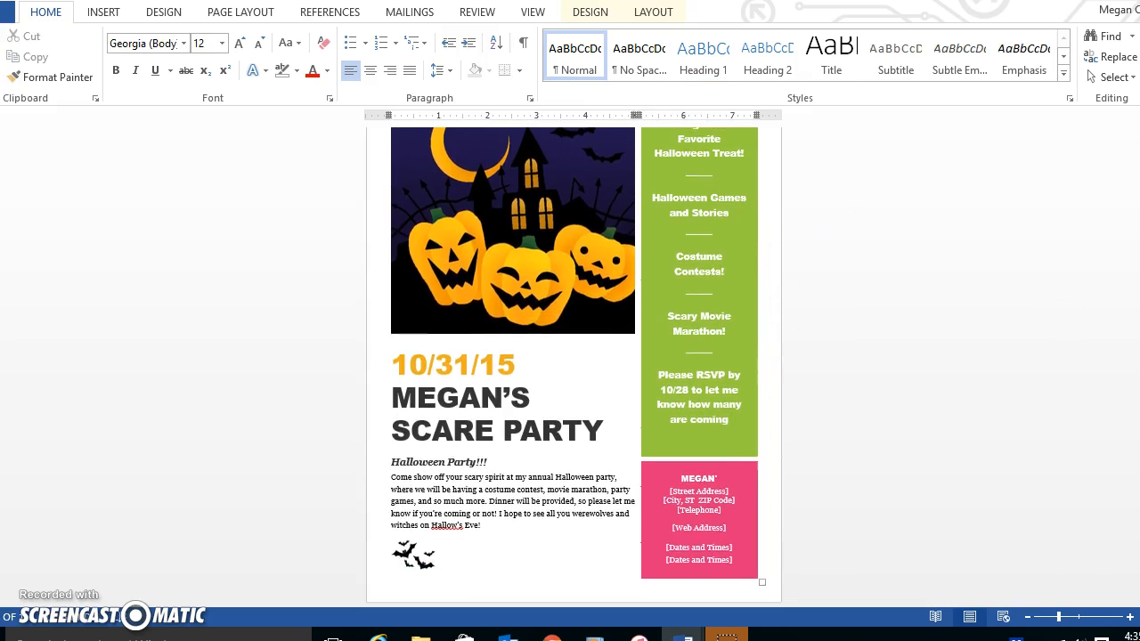
click(763, 580)
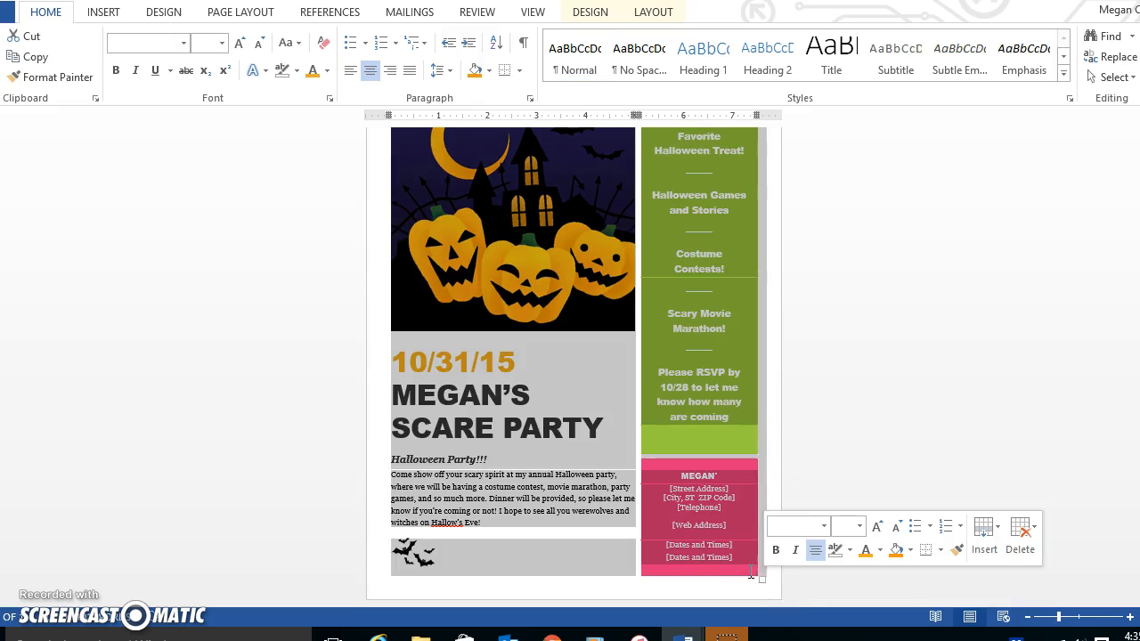
click(751, 572)
click(762, 579)
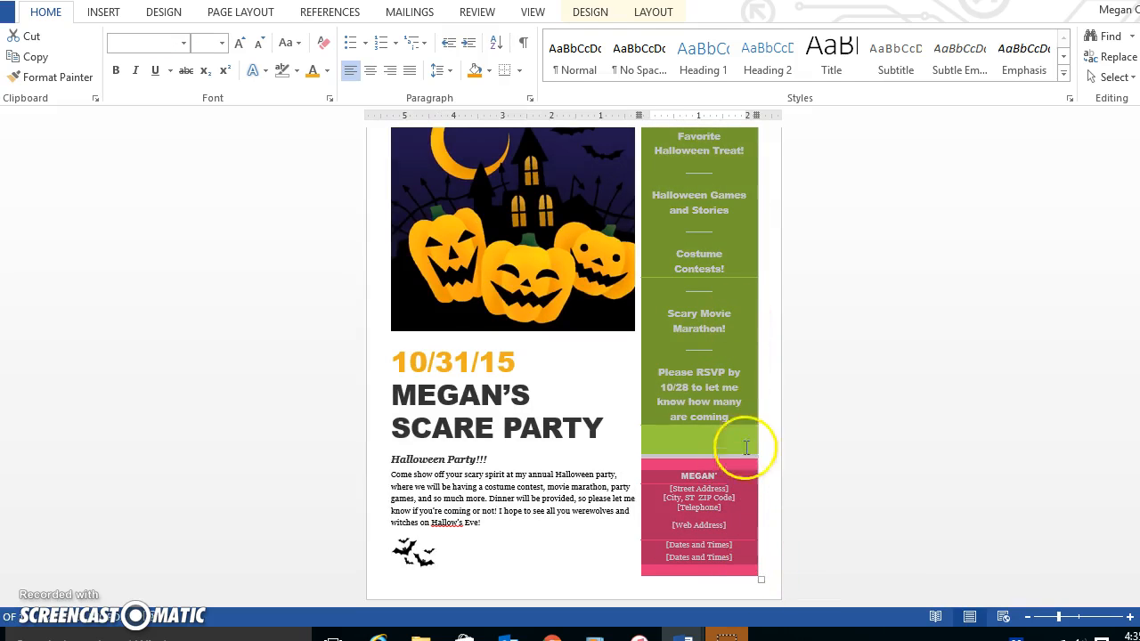
right_click(743, 424)
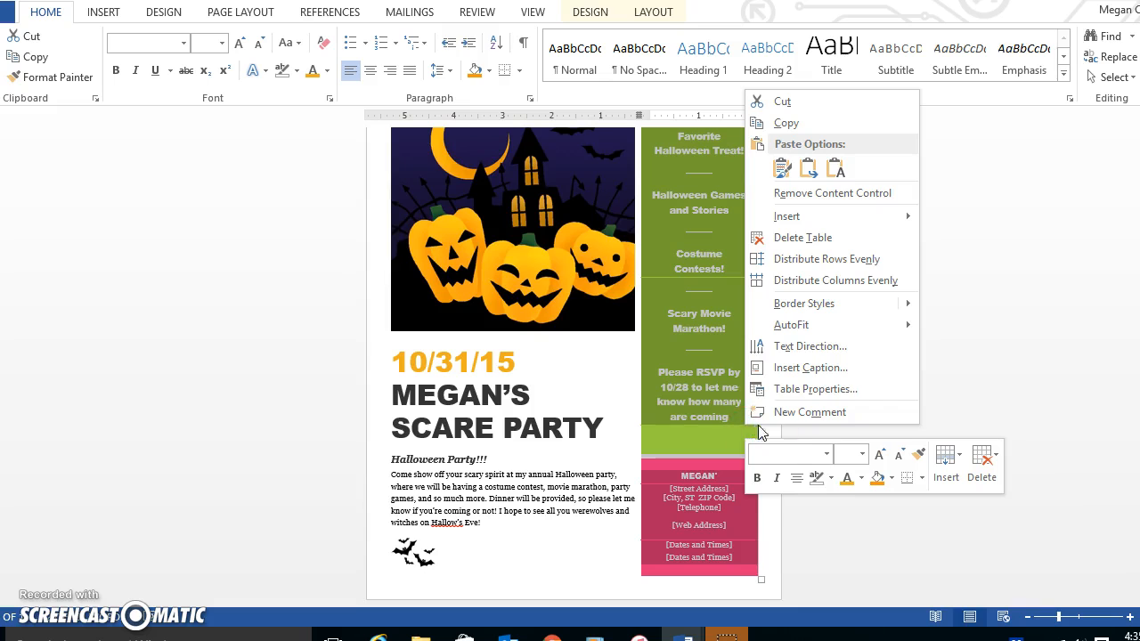
click(891, 480)
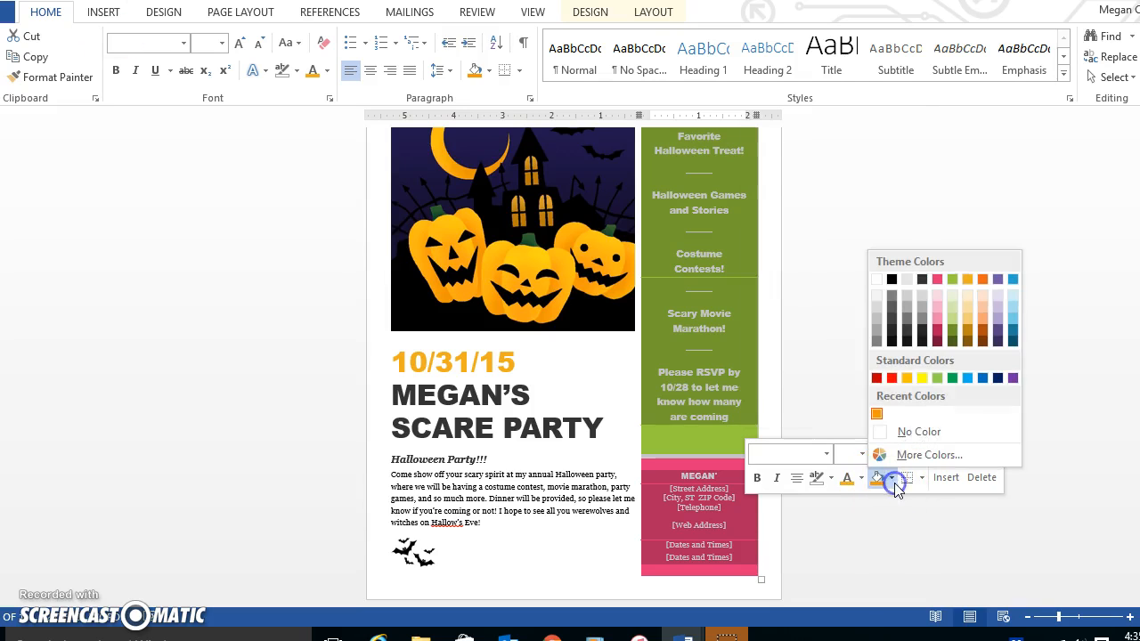
click(877, 415)
click(940, 384)
scroll(940, 384, up, 1)
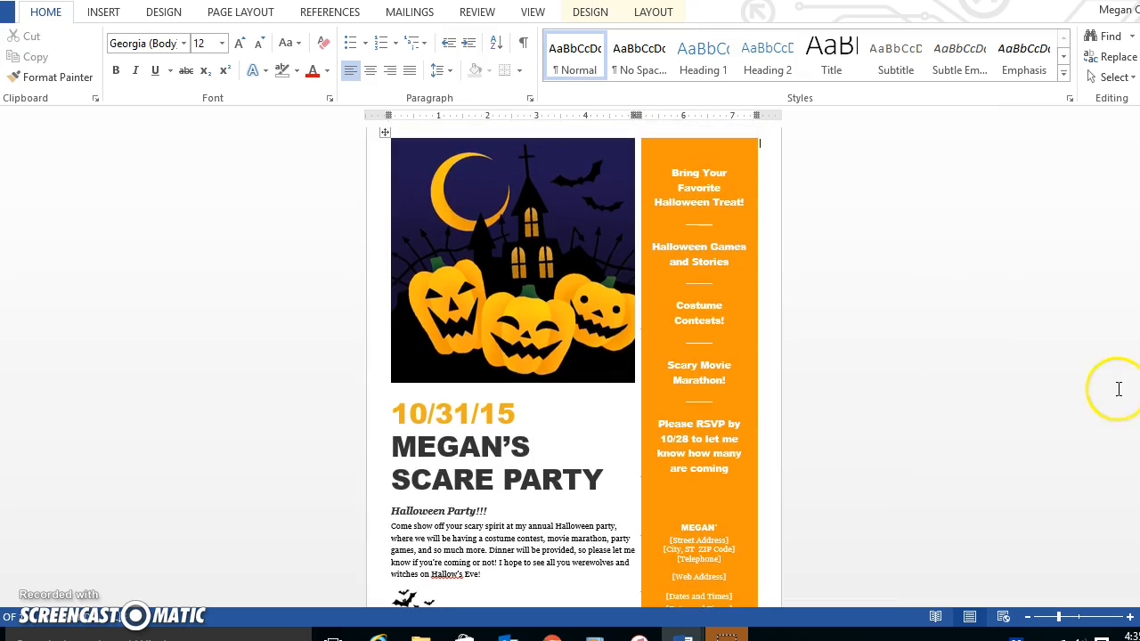
scroll(573, 367, down, 1)
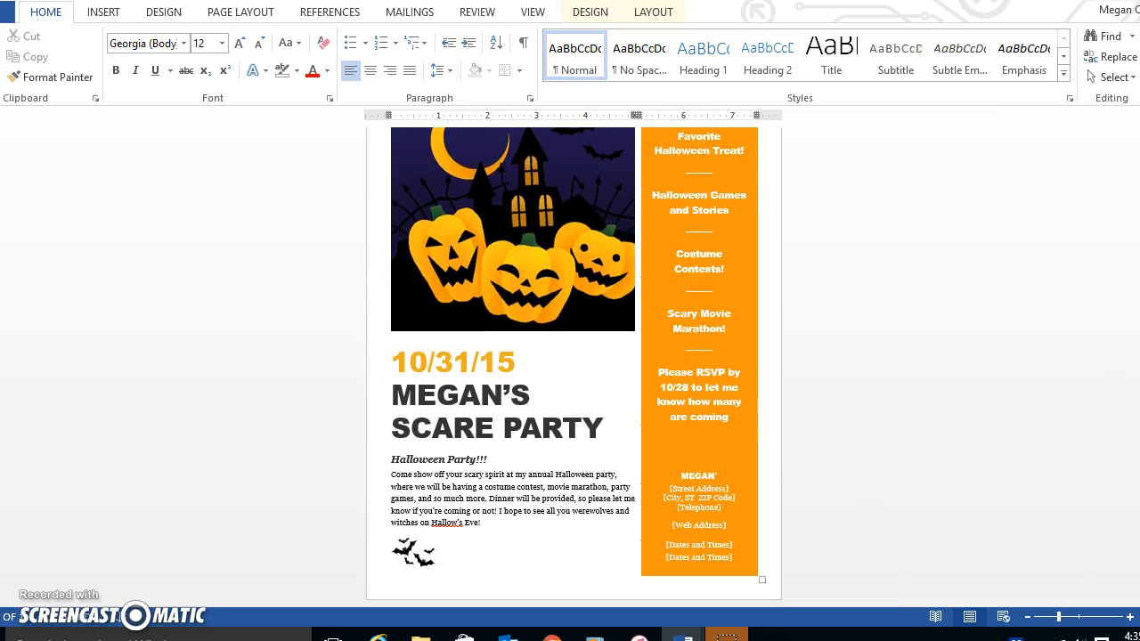
scroll(574, 367, up, 1)
scroll(574, 367, up, 1)
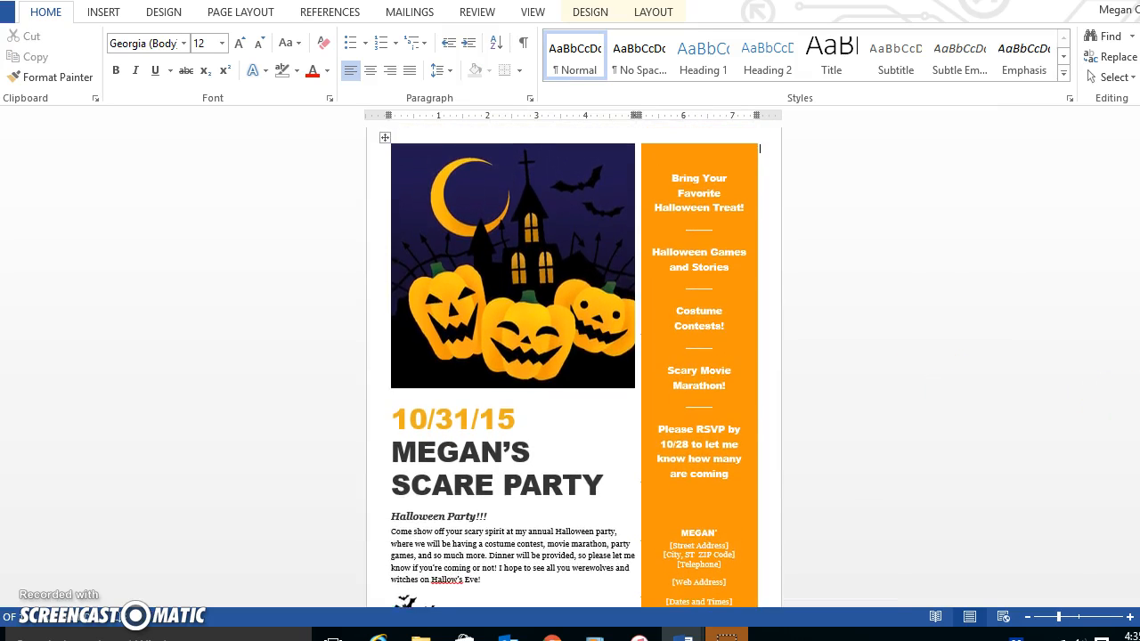